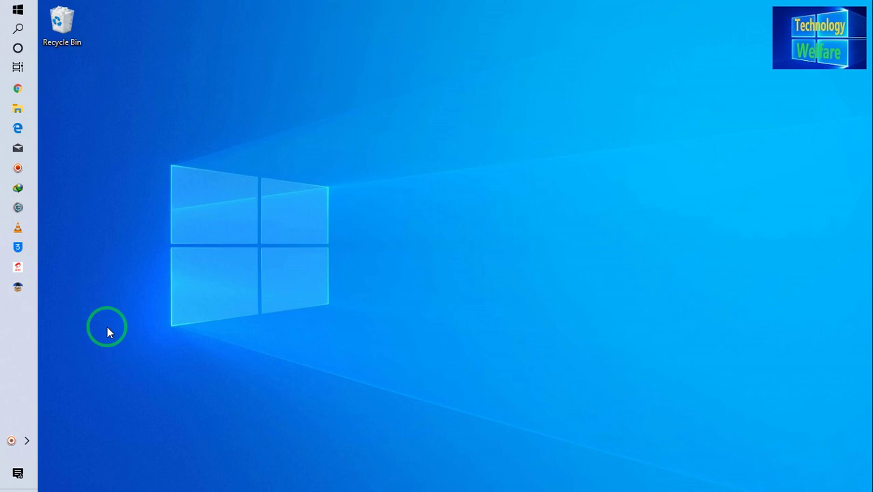
# Review the connected iPhone 4's device information in 3uTools, and switch to TinyUmbrella.
pyautogui.click(15, 246)
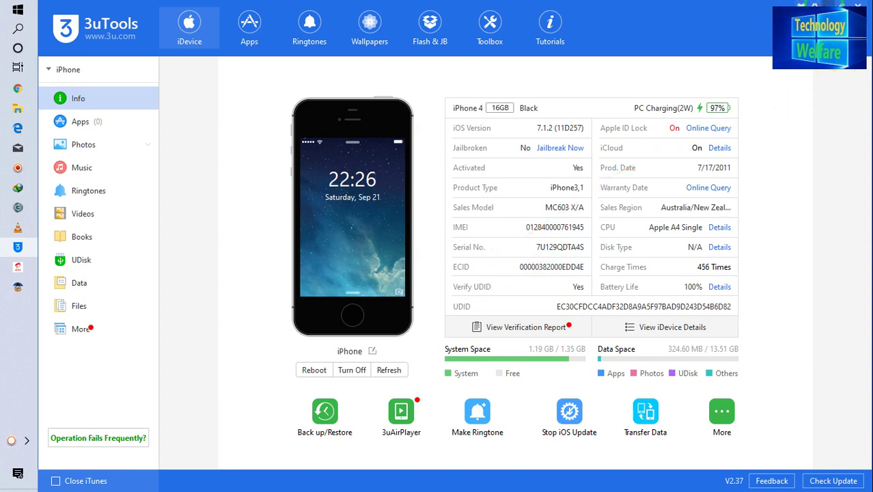
pyautogui.click(858, 6)
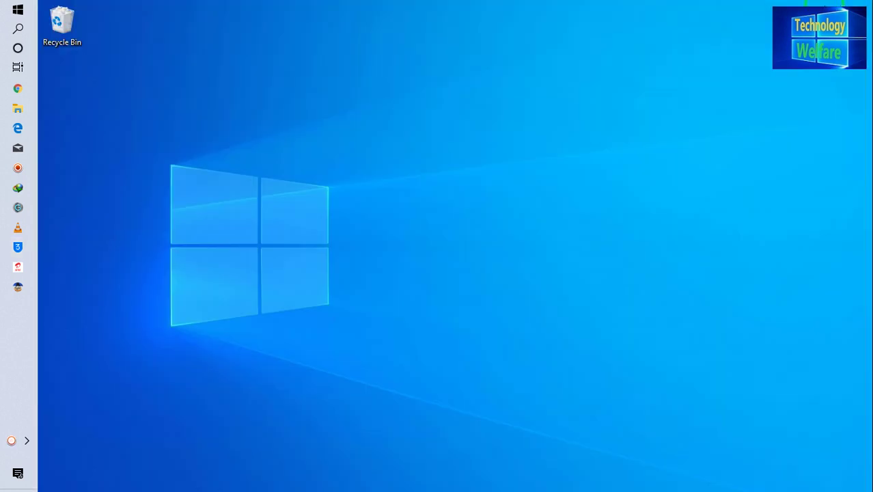
pyautogui.click(19, 288)
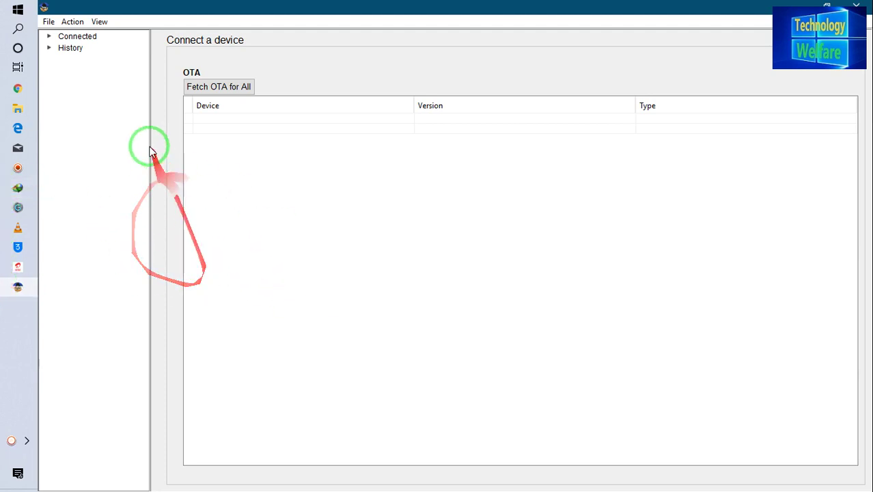
pyautogui.click(99, 21)
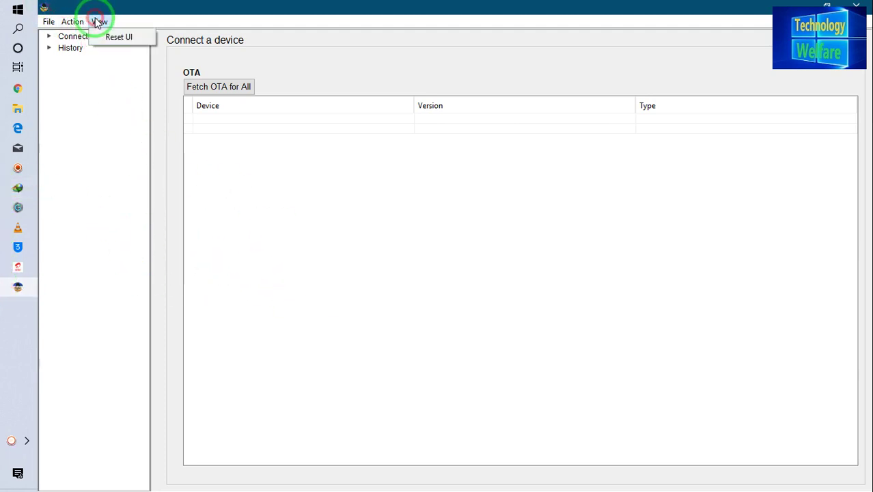
pyautogui.click(116, 36)
pyautogui.click(99, 21)
pyautogui.click(112, 37)
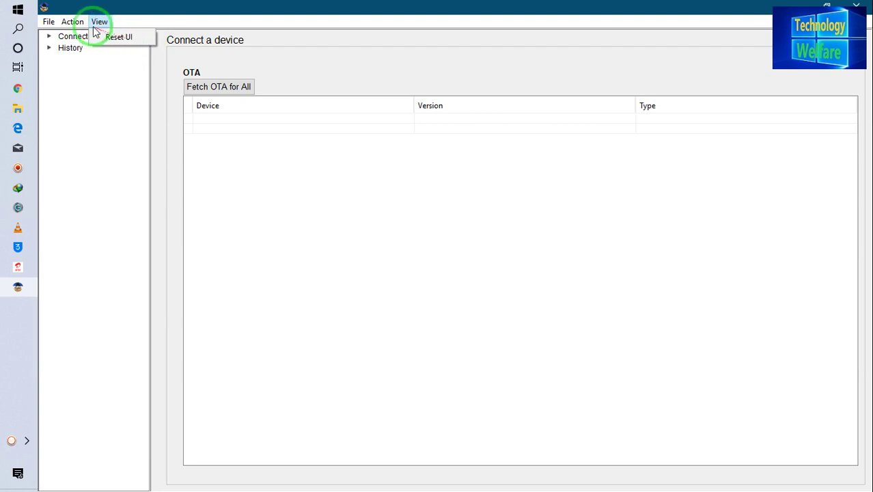
# Open the Create Device form for adding a device manually.
pyautogui.moveTo(73, 22)
pyautogui.click(83, 36)
pyautogui.click(100, 38)
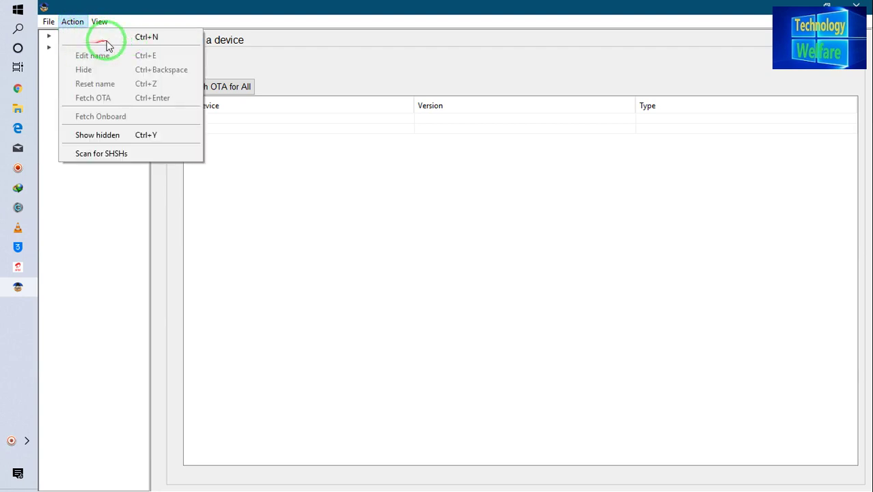
pyautogui.click(110, 44)
pyautogui.click(98, 41)
pyautogui.click(114, 39)
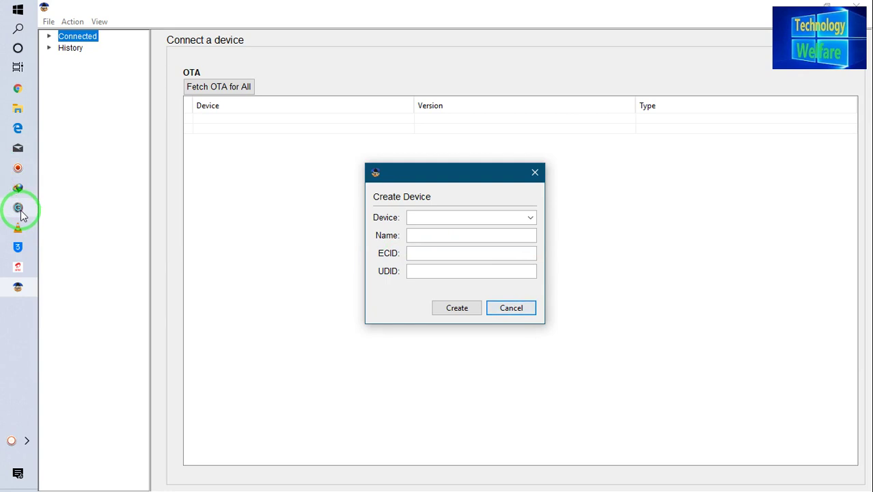
# Copy the iPhone's ECID from 3uTools and paste it into the ECID field of the new device in TinyUmbrella.
pyautogui.click(17, 247)
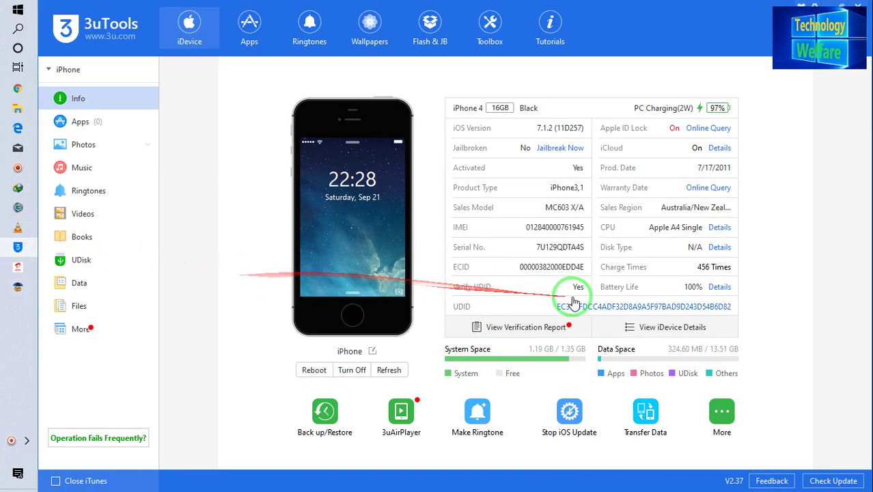
pyautogui.click(558, 270)
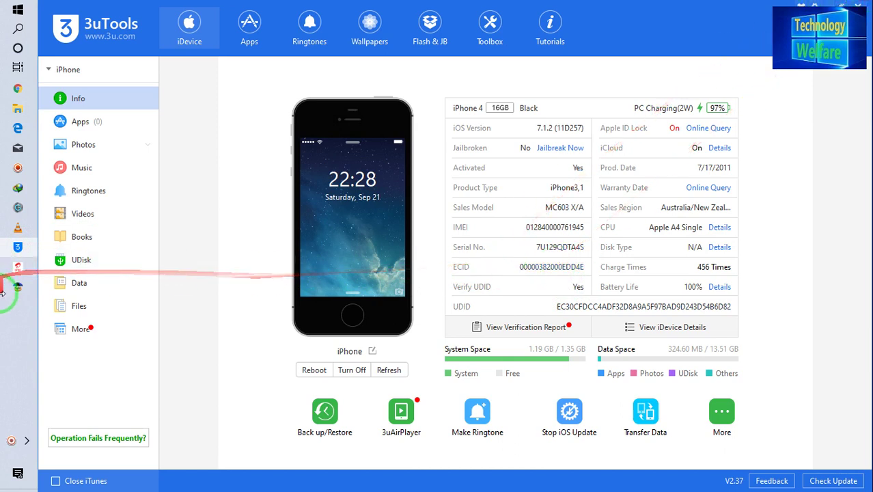
pyautogui.click(18, 289)
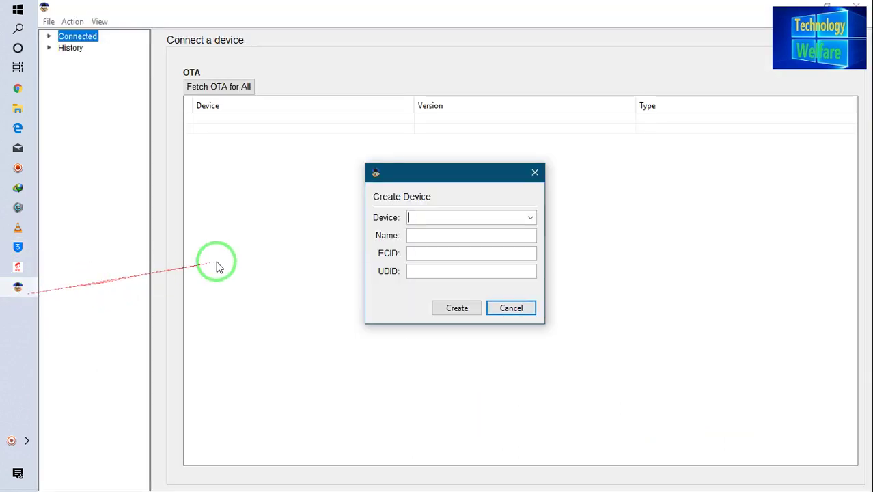
pyautogui.click(420, 257)
pyautogui.hotkey('ctrl', 'v')
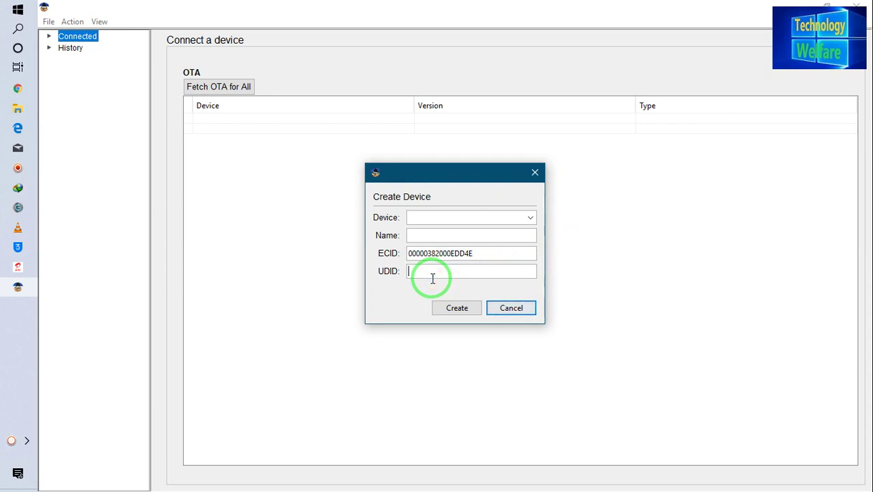
# Copy the iPhone's UDID from 3uTools into the new device's UDID field in TinyUmbrella, and name the device iPhone4.
pyautogui.click(17, 247)
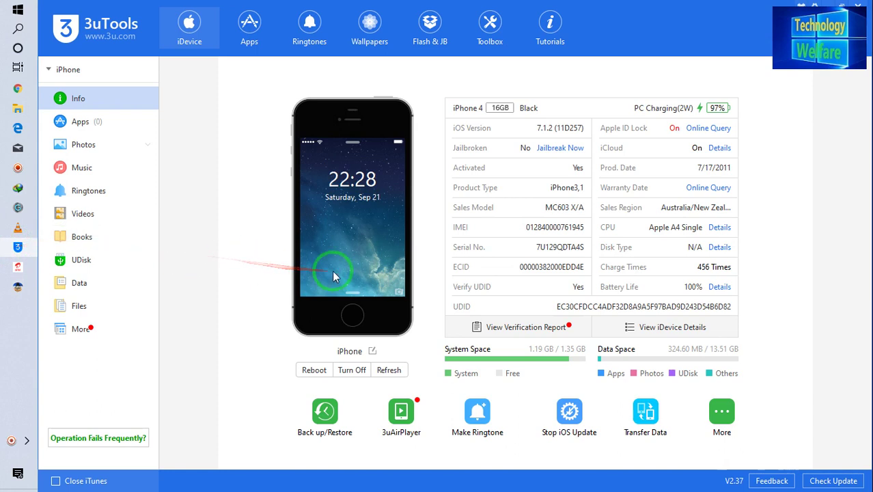
pyautogui.click(610, 309)
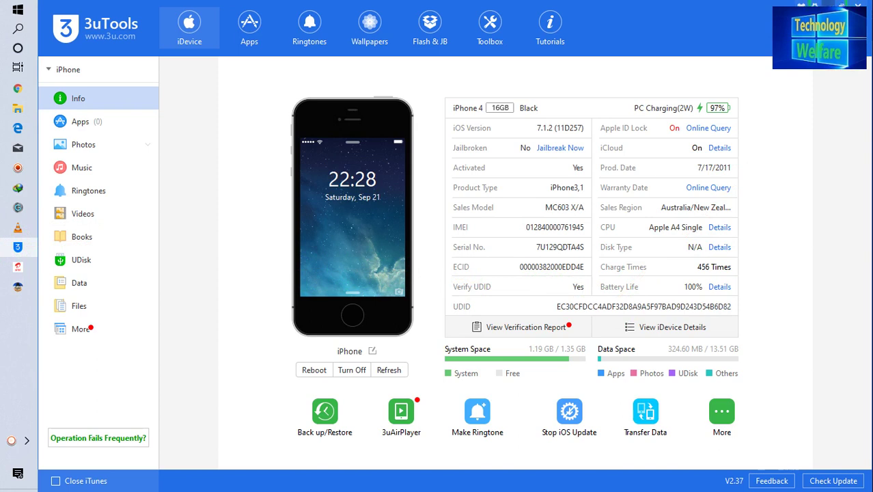
pyautogui.hotkey('alt', 'Tab')
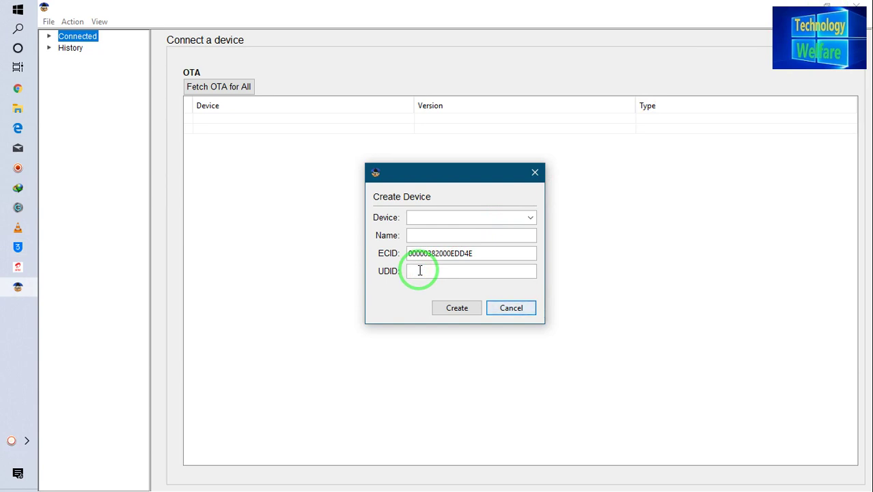
pyautogui.hotkey('ctrl', 'v')
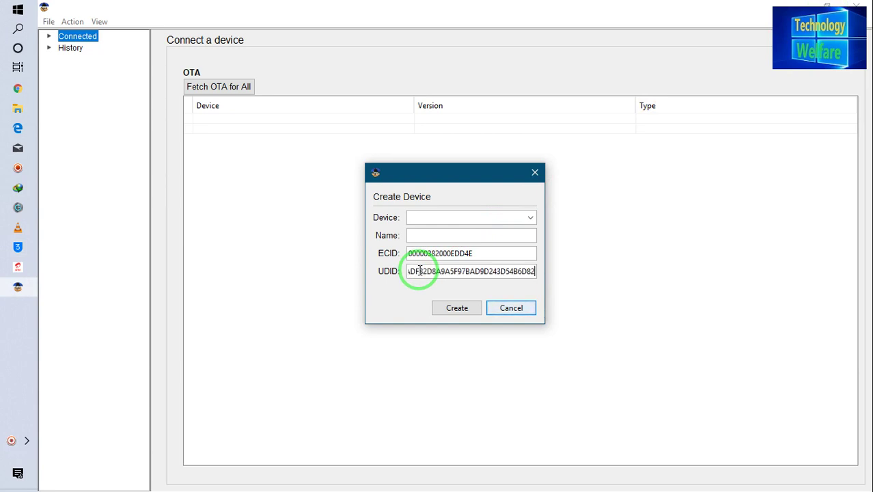
pyautogui.click(431, 235)
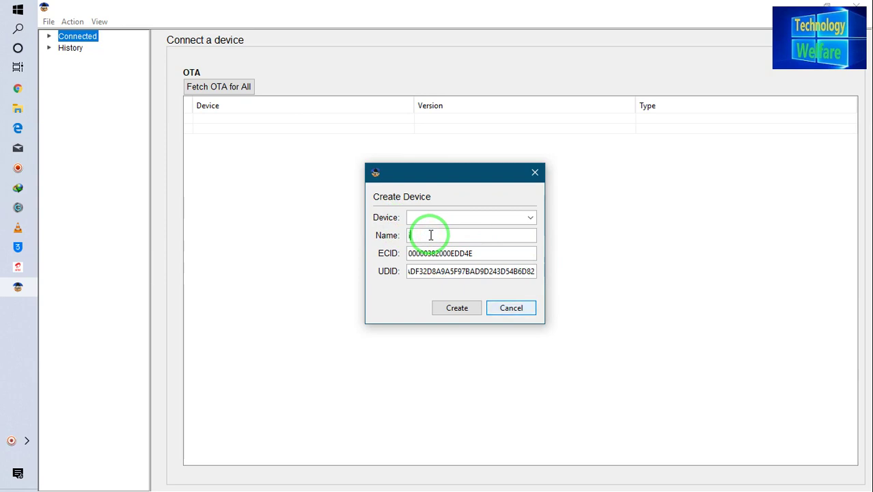
pyautogui.write('iPhone4')
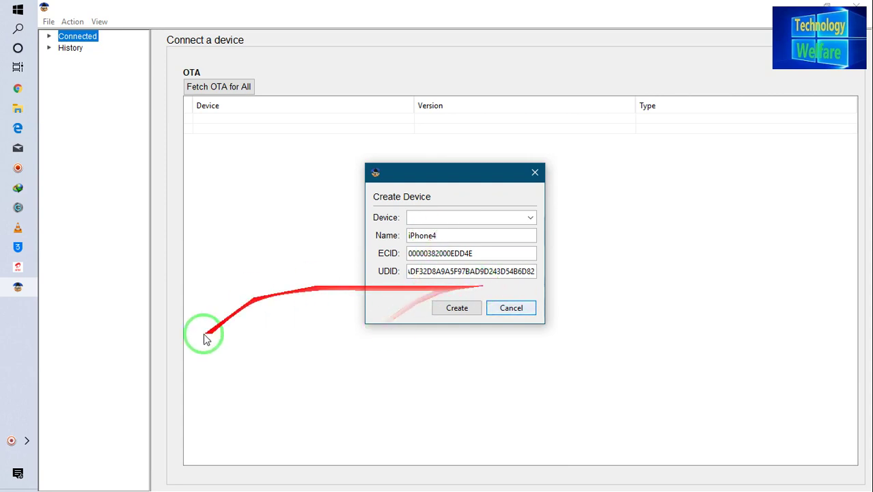
pyautogui.click(19, 246)
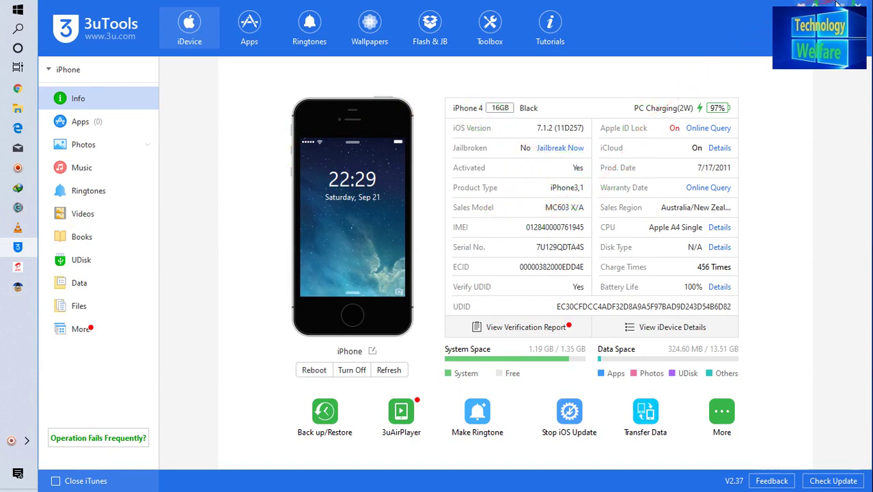
pyautogui.click(14, 251)
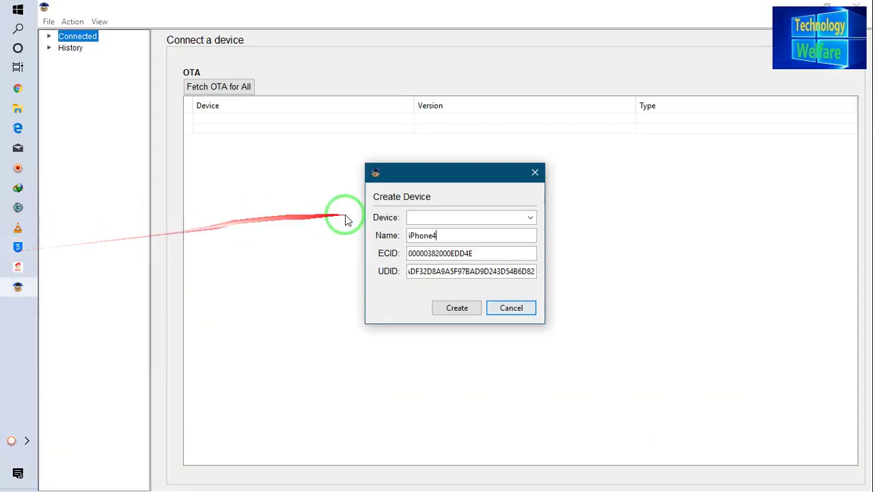
pyautogui.click(531, 218)
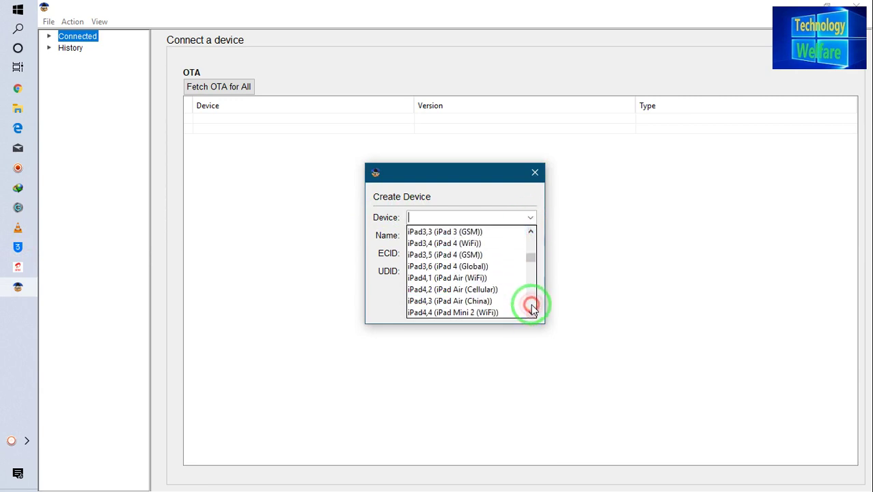
pyautogui.moveTo(533, 309); pyautogui.dragTo(532, 309)
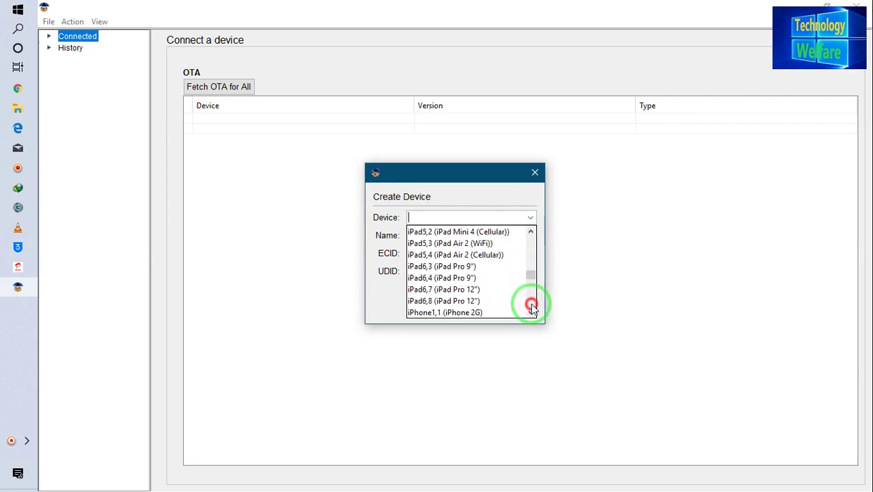
pyautogui.click(532, 309)
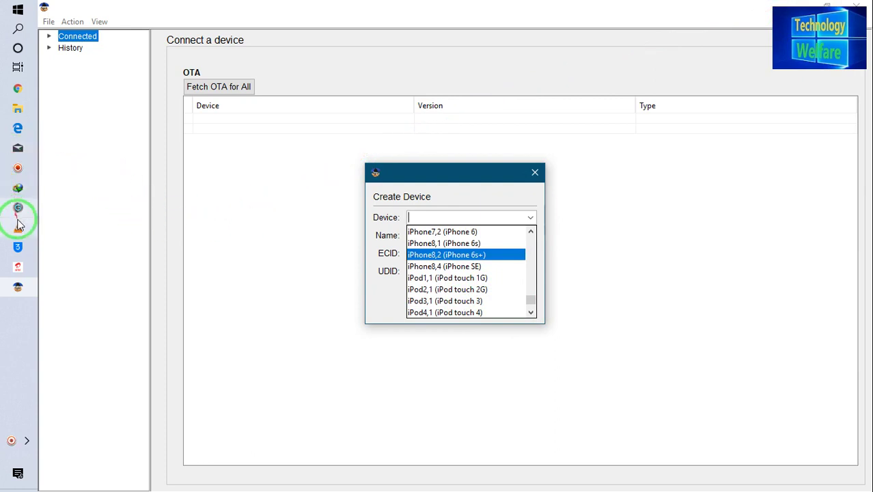
# Check the product type in 3uTools, set the device model to iPhone3,1 (iPhone 4 (GSM)) in TinyUmbrella and create the device.
pyautogui.click(19, 252)
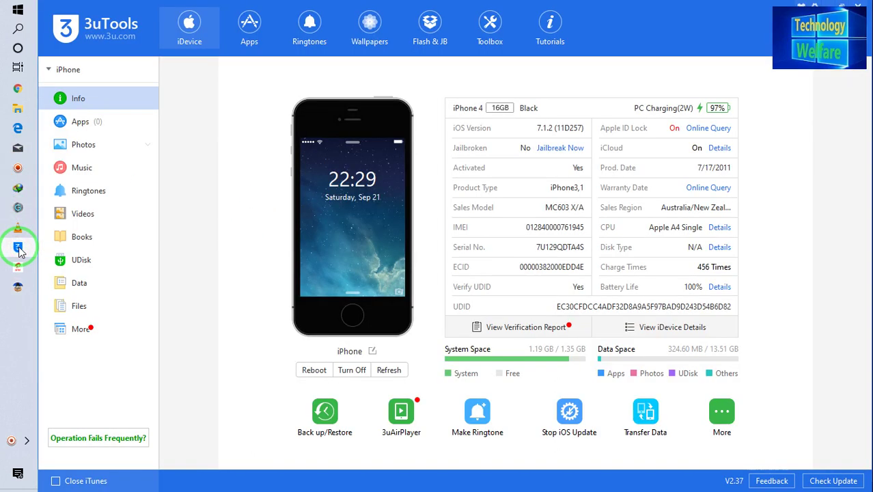
pyautogui.click(567, 188)
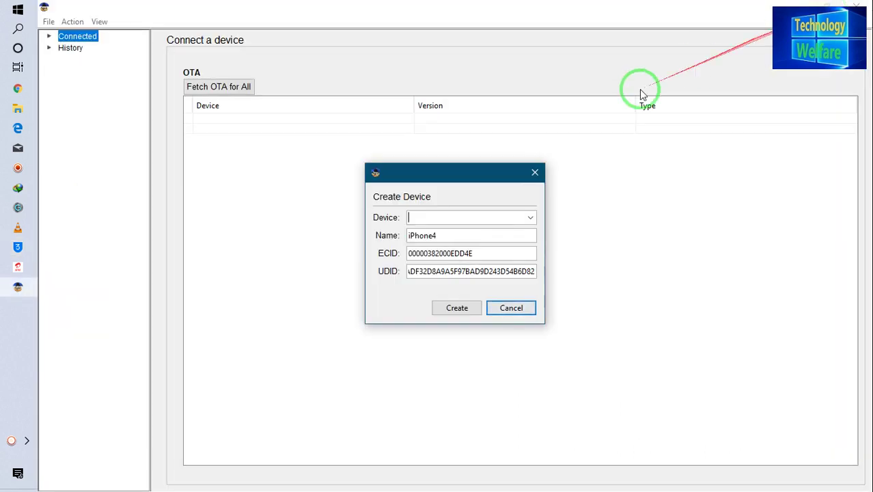
pyautogui.click(417, 217)
pyautogui.write('iPhone3,1')
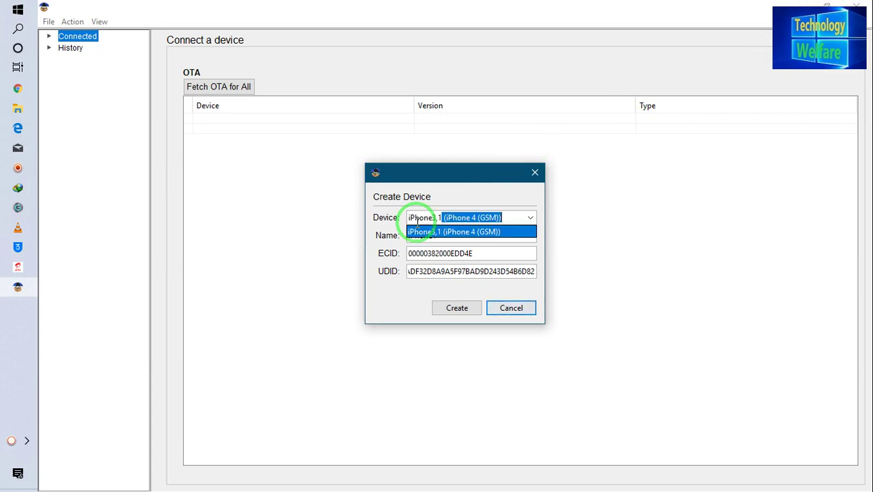
pyautogui.click(483, 232)
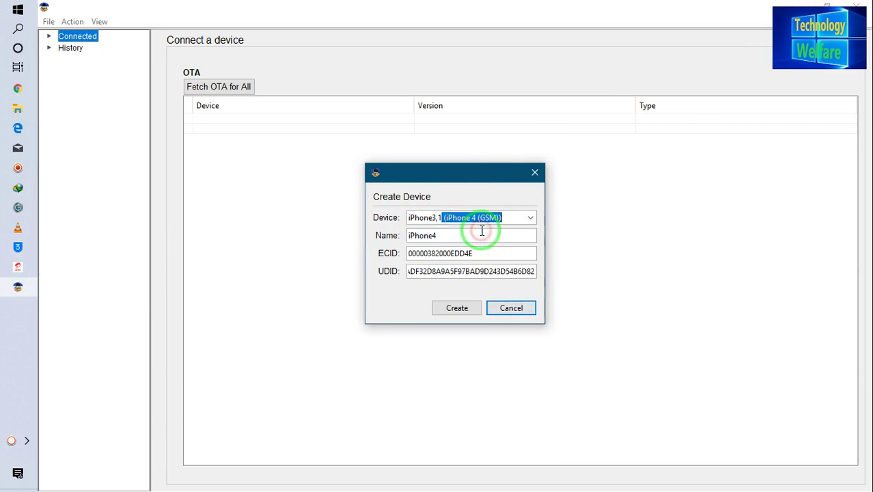
pyautogui.click(457, 308)
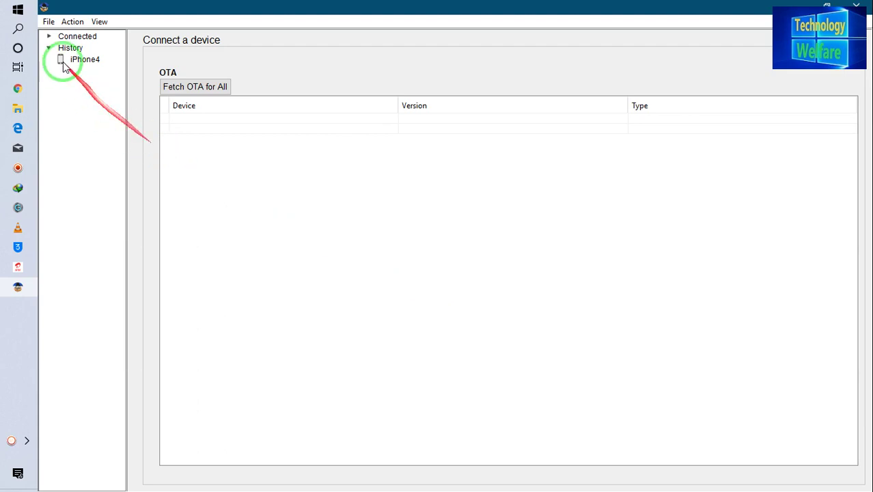
# Select the iPhone4 entry in the device history and start fetching its OTA blobs.
pyautogui.click(87, 61)
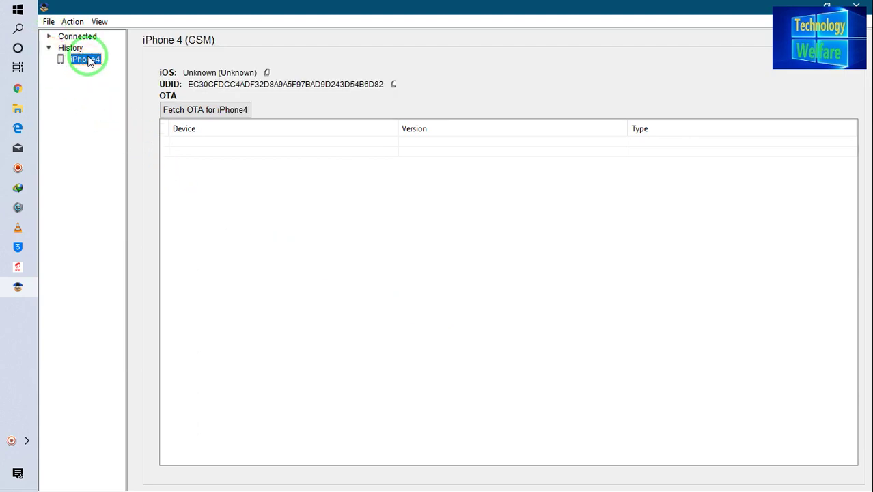
pyautogui.click(220, 111)
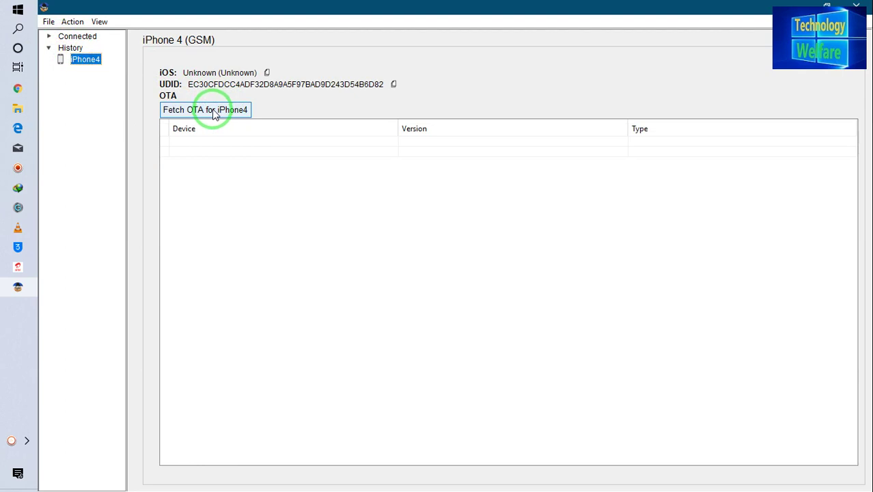
pyautogui.click(216, 114)
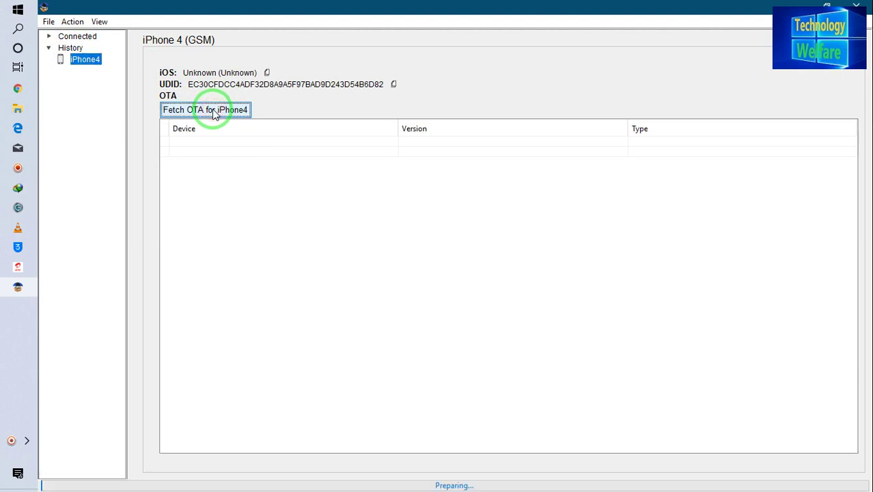